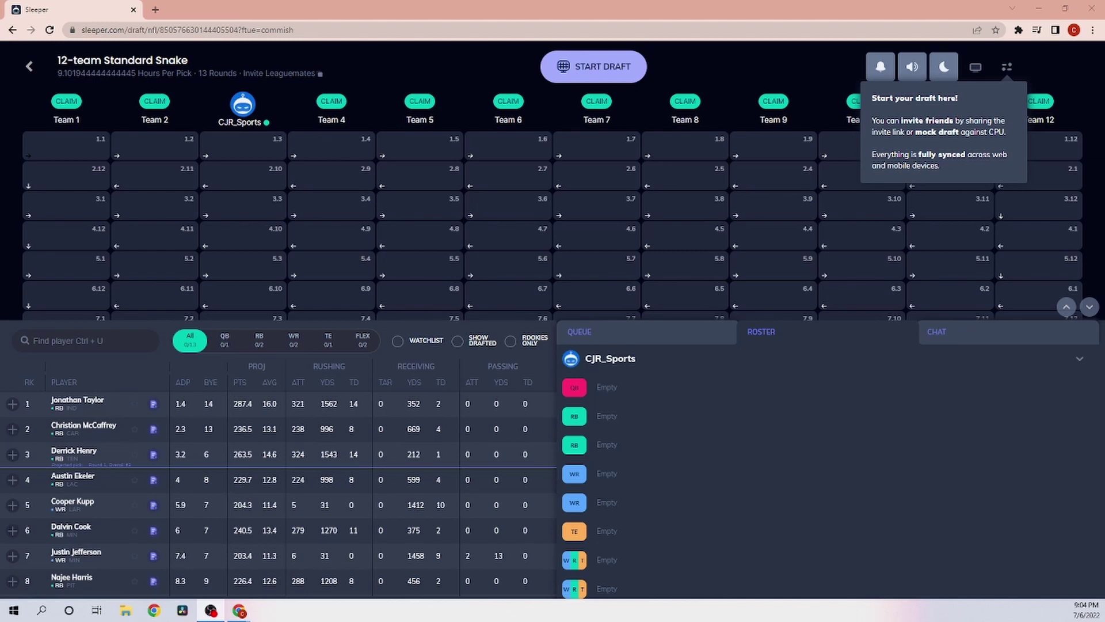
Step: Start the mock draft and confirm it, letting the bots take picks 1.1 and 1.2
click(616, 67)
click(609, 96)
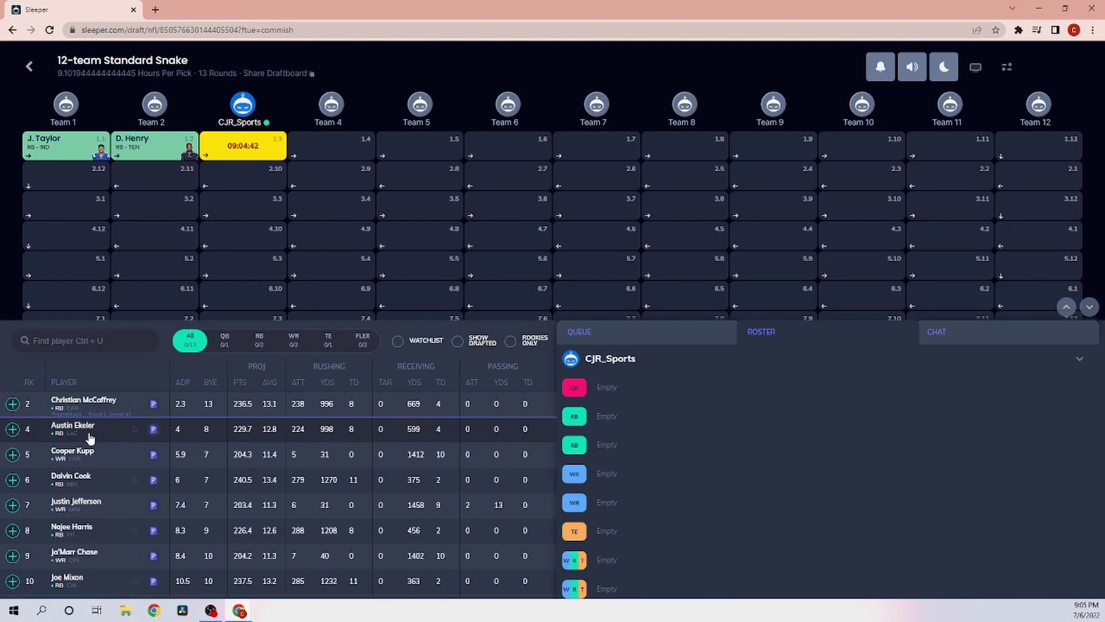
Step: Draft Austin Ekeler at pick 1.3 and follow the board as round 2 fills
click(12, 429)
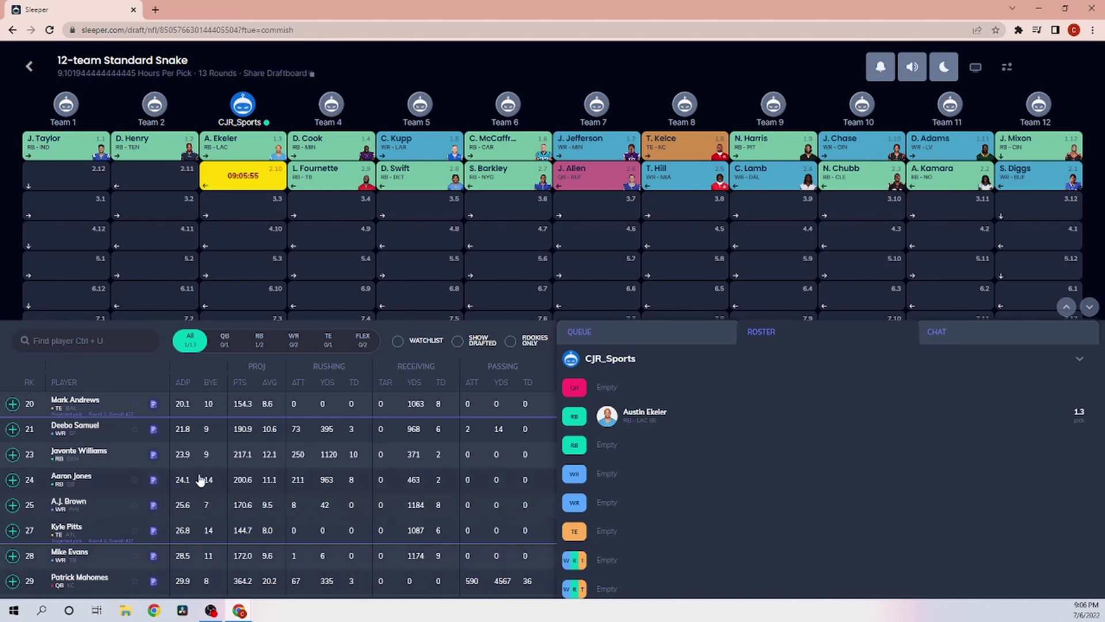
scroll(204, 472, down, 1)
scroll(204, 473, down, 1)
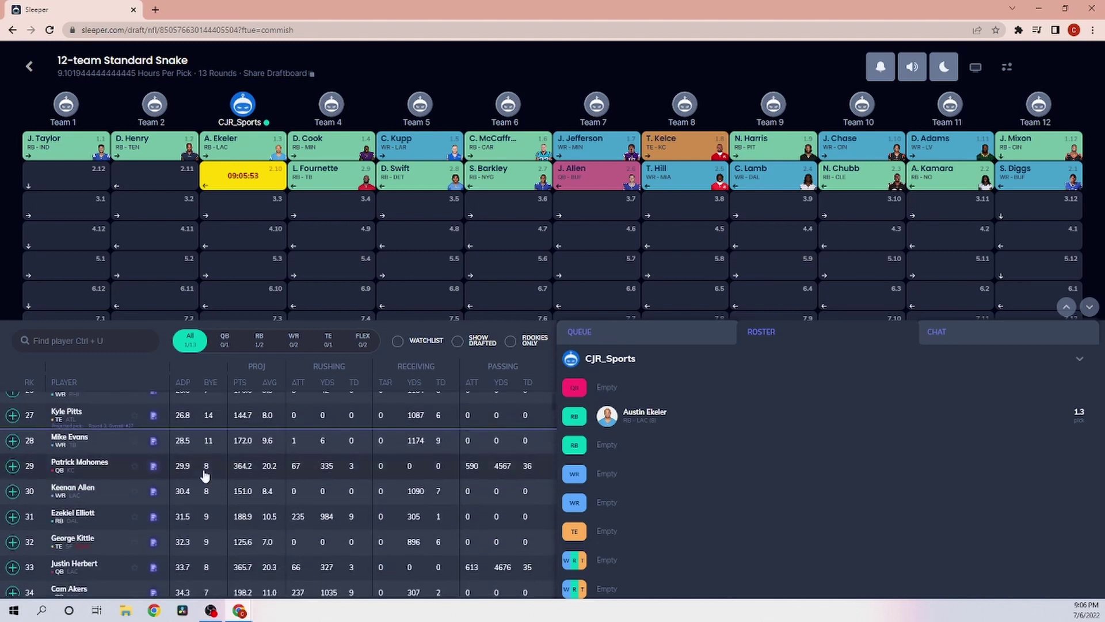
scroll(203, 473, up, 2)
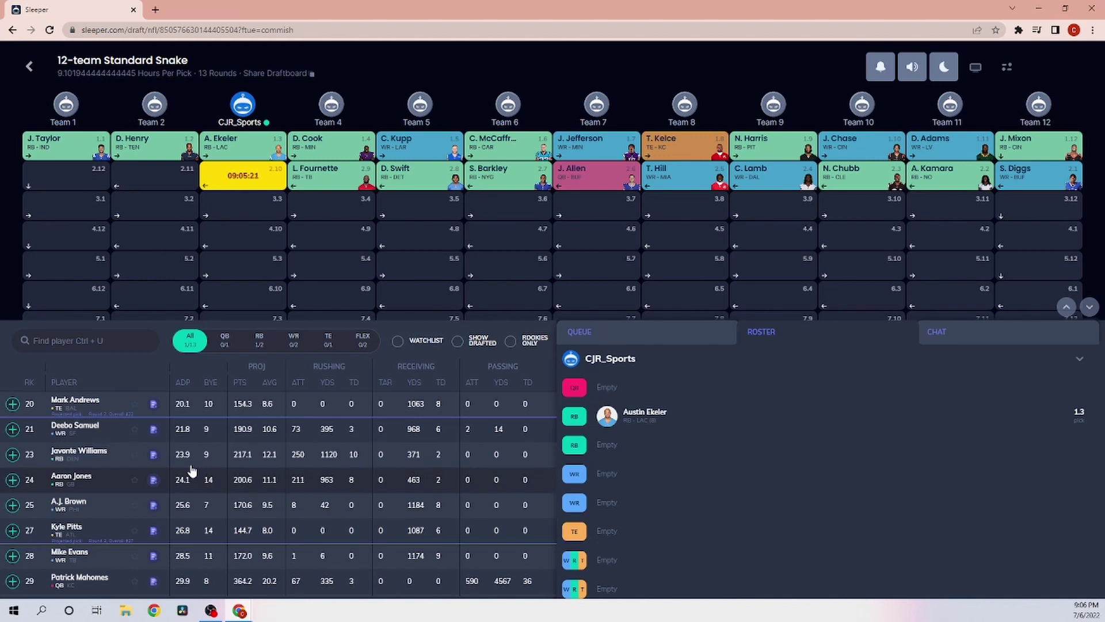
Step: Draft tight end Mark Andrews at pick 2.10
click(12, 404)
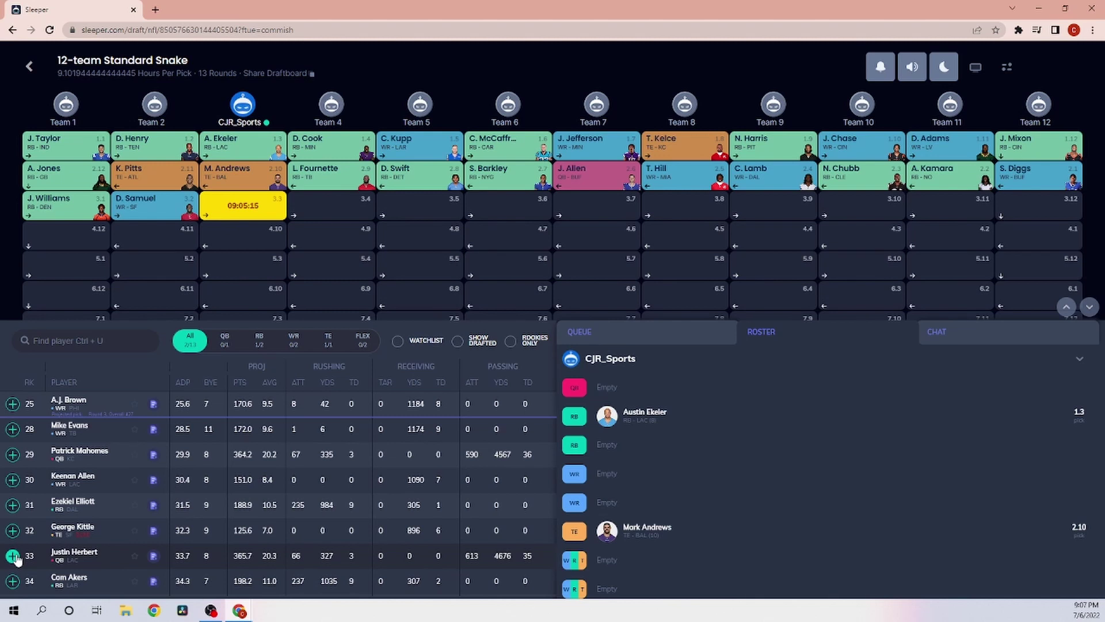
Step: Draft quarterback Justin Herbert at pick 3.3
click(13, 557)
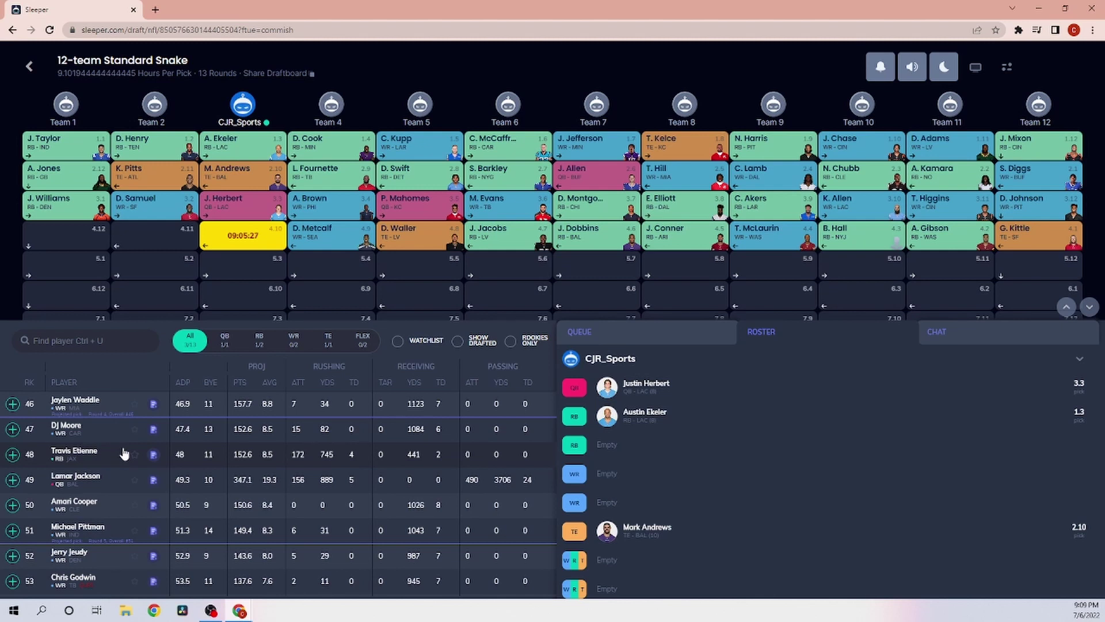
Step: Draft DJ Moore at pick 4.10 and Travis Etienne at pick 5.3
click(17, 432)
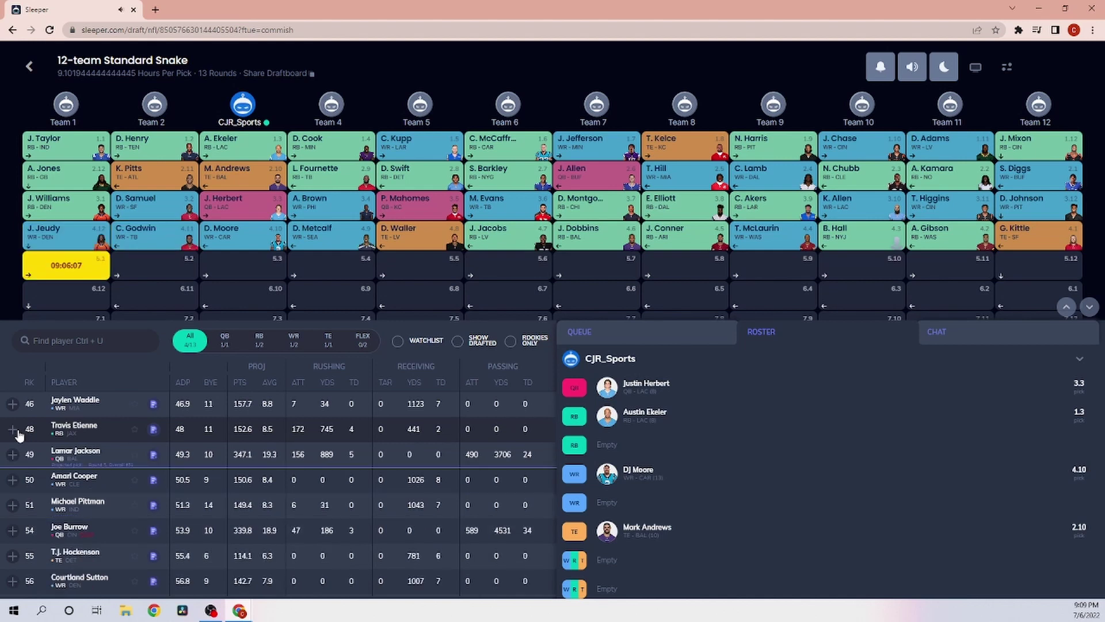
click(17, 431)
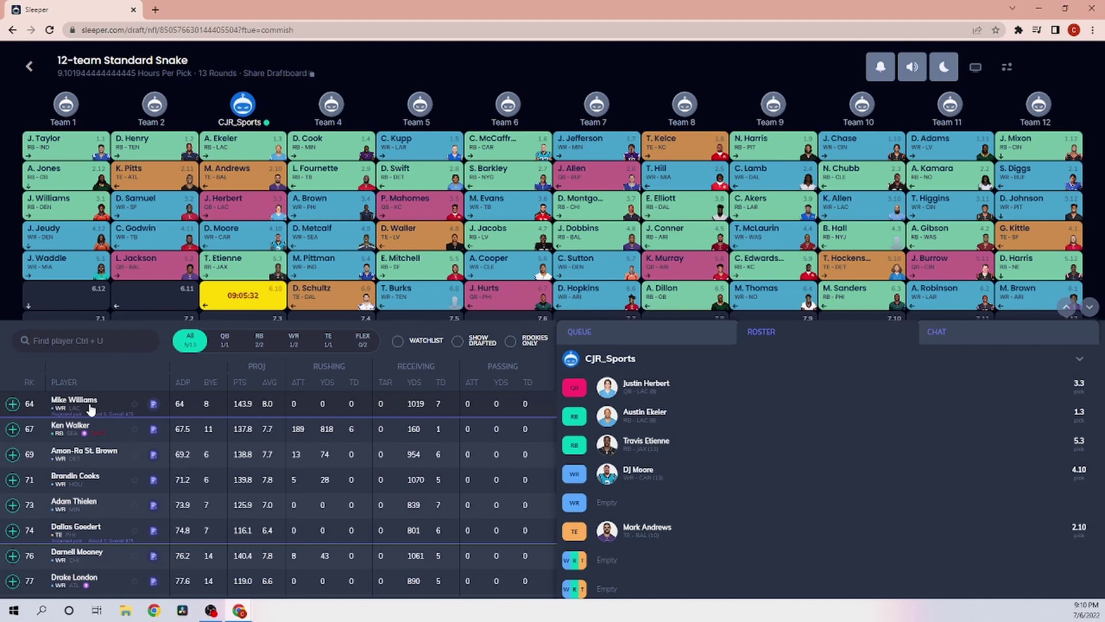
Step: Draft Mike Williams at pick 6.10 as a second wide receiver
click(17, 405)
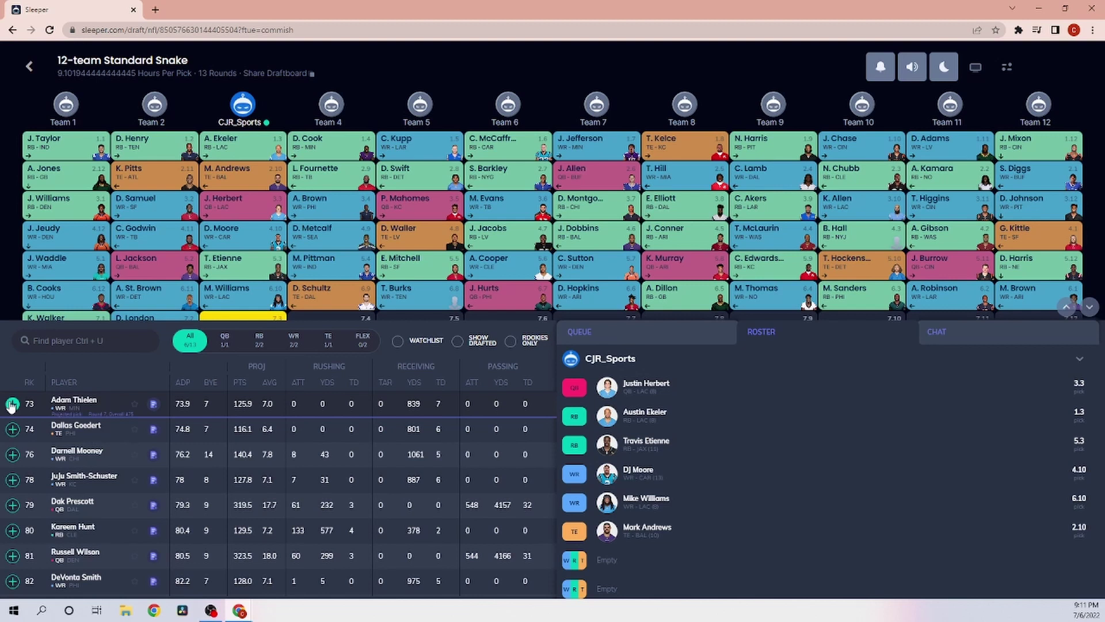
Step: Draft Adam Thielen at pick 7.3 for the flex slot, then follow bot picks to 8.10
click(11, 405)
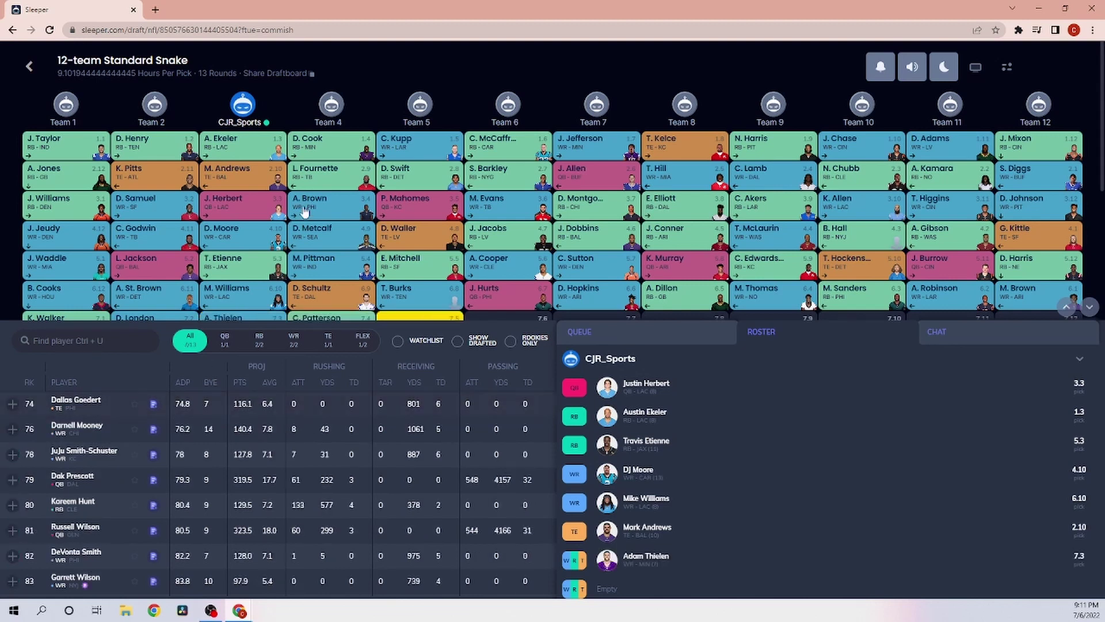
scroll(304, 212, down, 2)
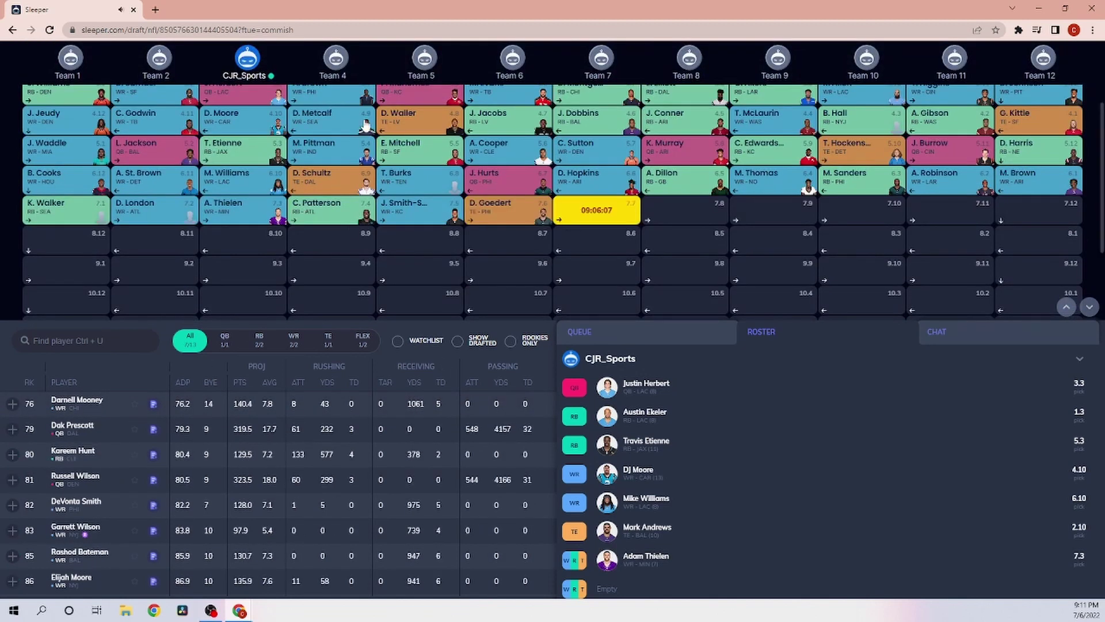
scroll(353, 199, up, 3)
scroll(353, 200, down, 1)
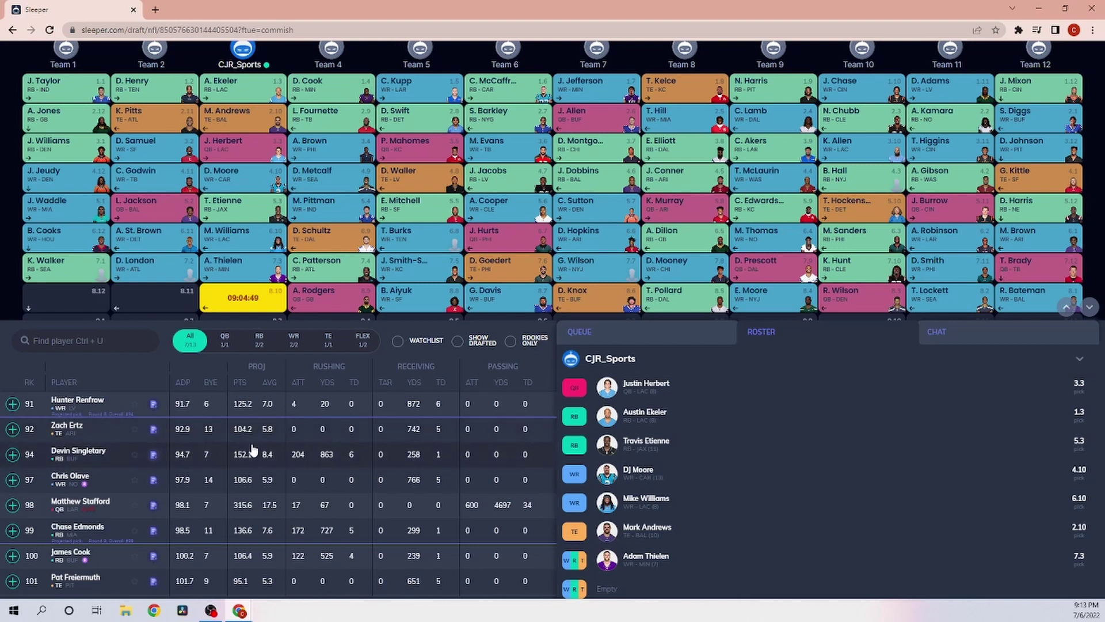
Step: Draft James Cook at pick 8.10 and review the remaining available players
scroll(253, 449, down, 1)
scroll(253, 449, up, 1)
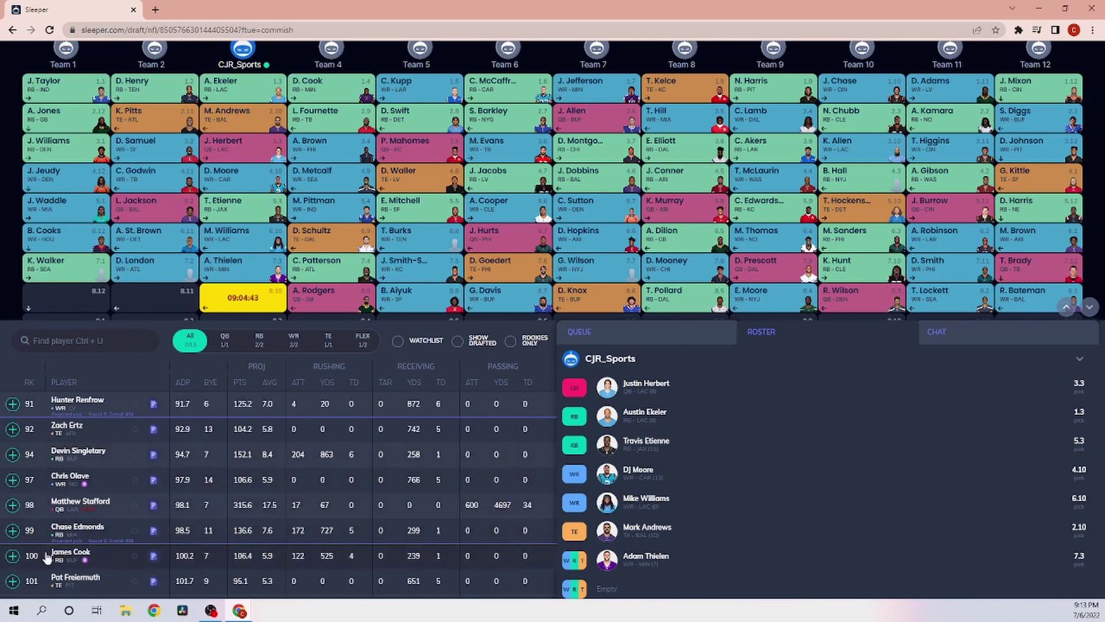
click(17, 557)
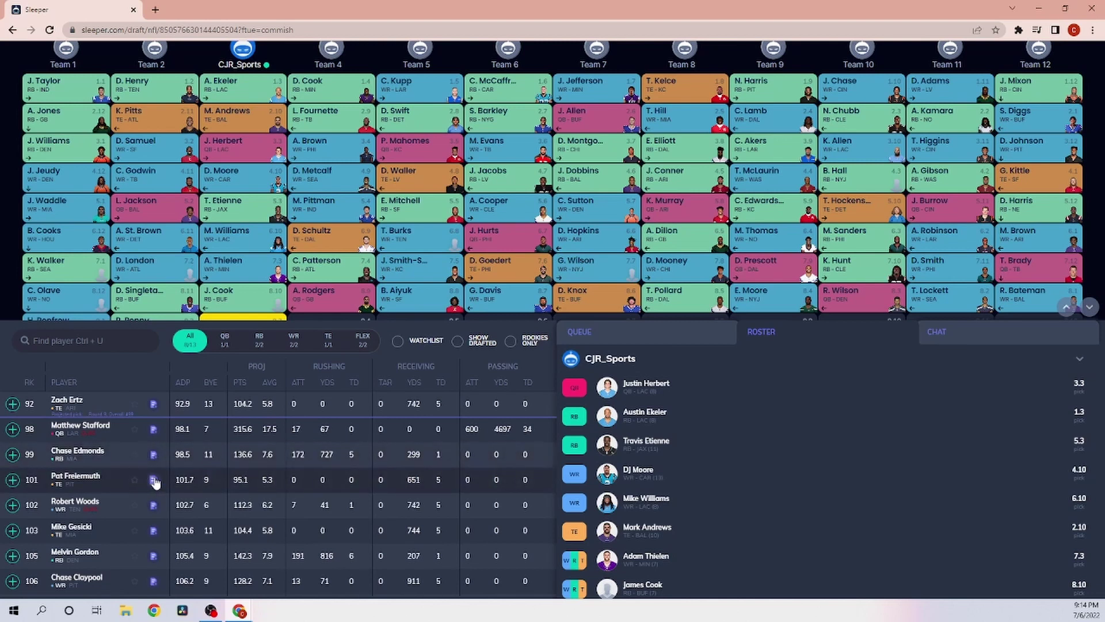
scroll(146, 481, down, 3)
scroll(167, 474, up, 3)
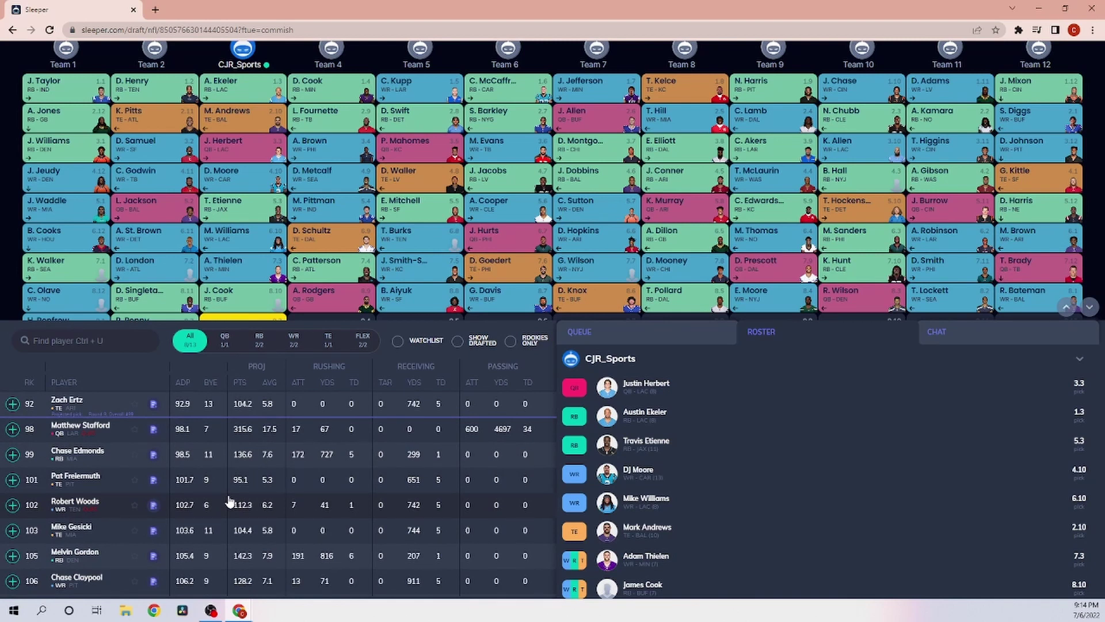
Step: Draft Robert Woods at pick 9.3 and browse the player list while round 10 fills
click(12, 505)
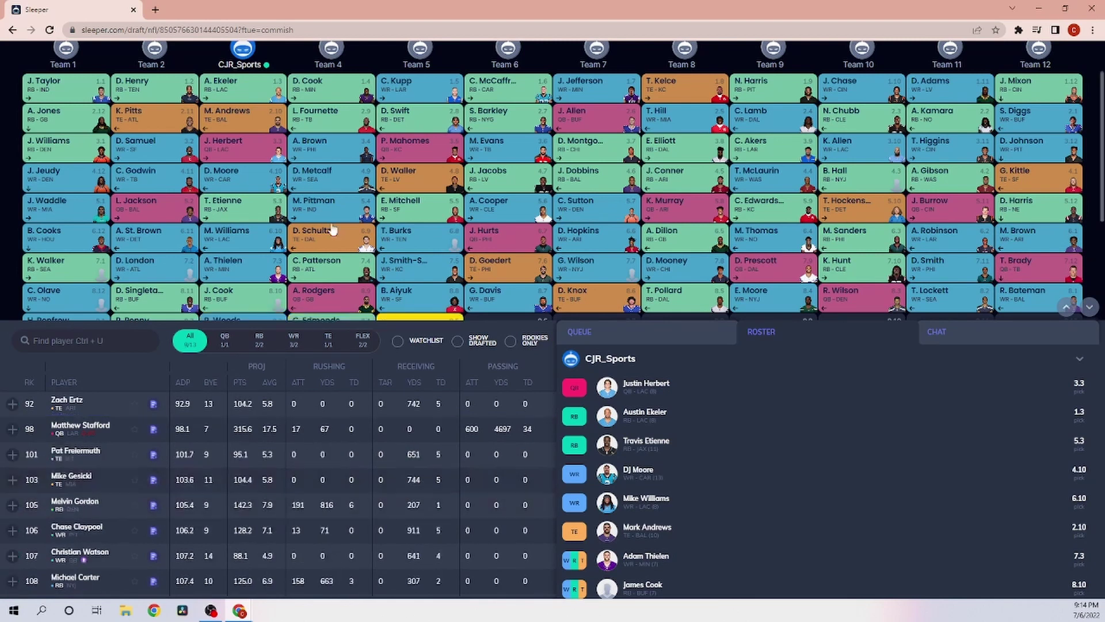
scroll(374, 403, down, 2)
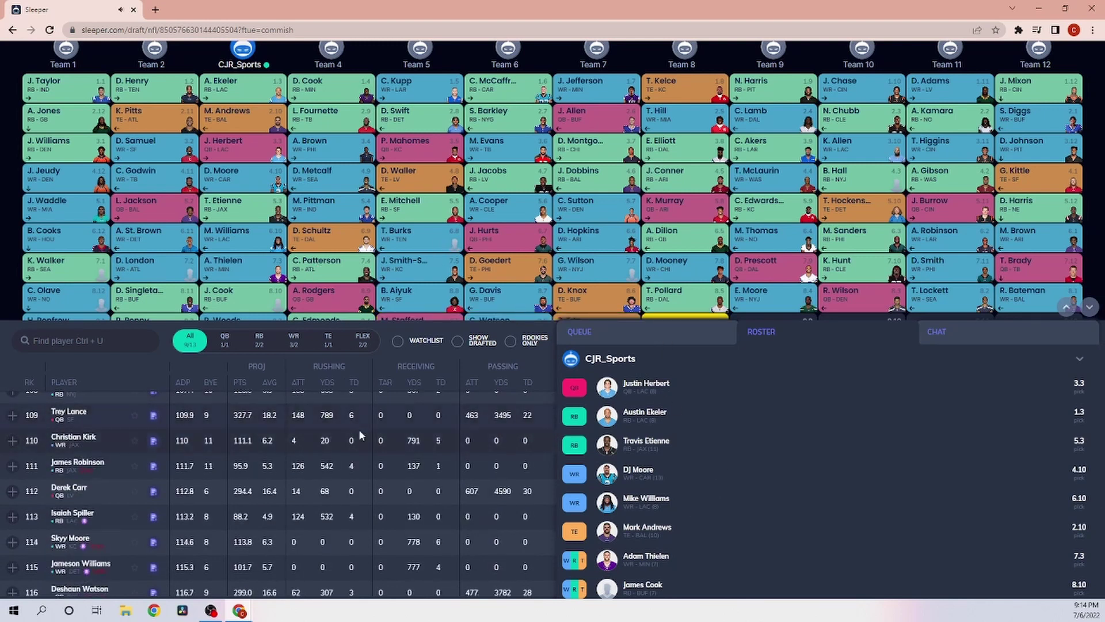
scroll(359, 435, up, 2)
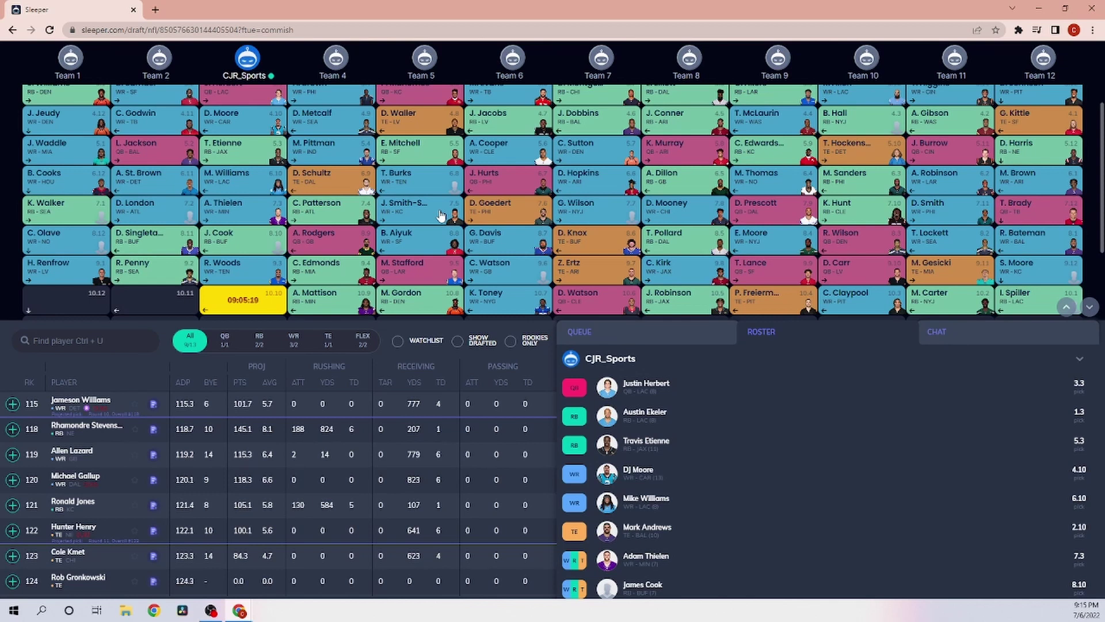
Step: Draft Jameson Williams at pick 10.10 and scroll the board to rounds 11–13
click(12, 404)
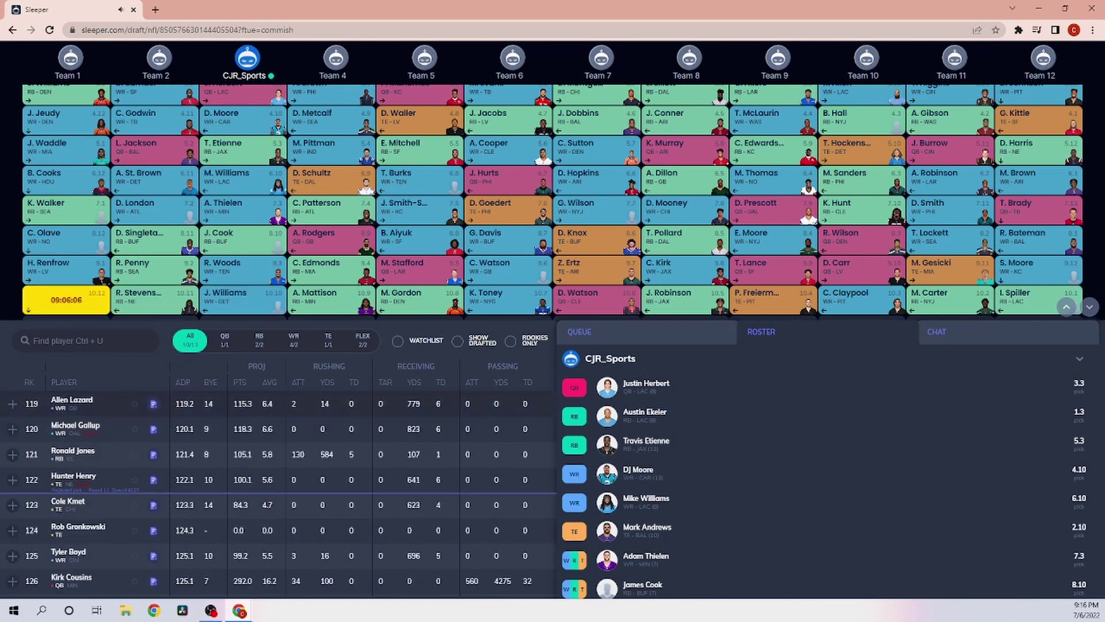
scroll(323, 171, down, 1)
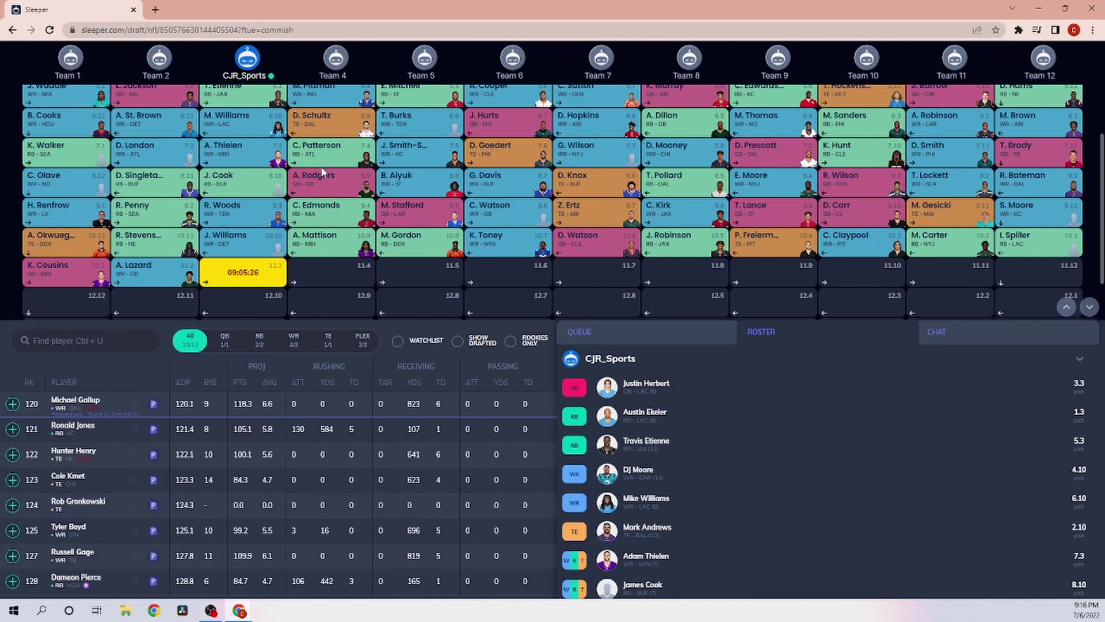
scroll(343, 187, down, 1)
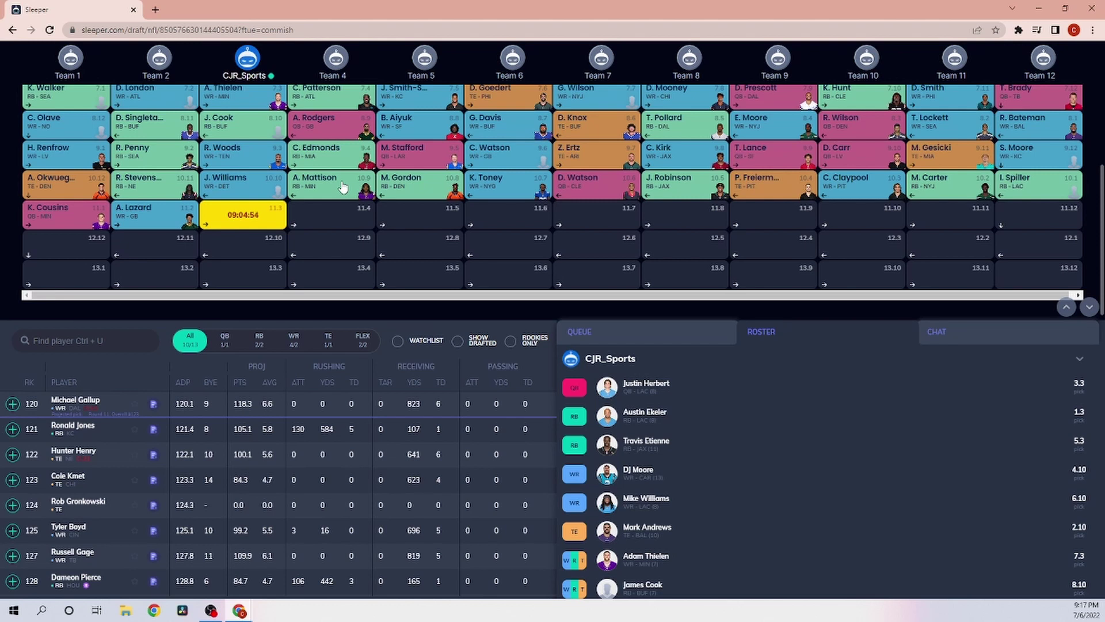
Step: Draft Nyheim Hines (RB) into CJR_Sports' pick 11.3
scroll(326, 543, down, 1)
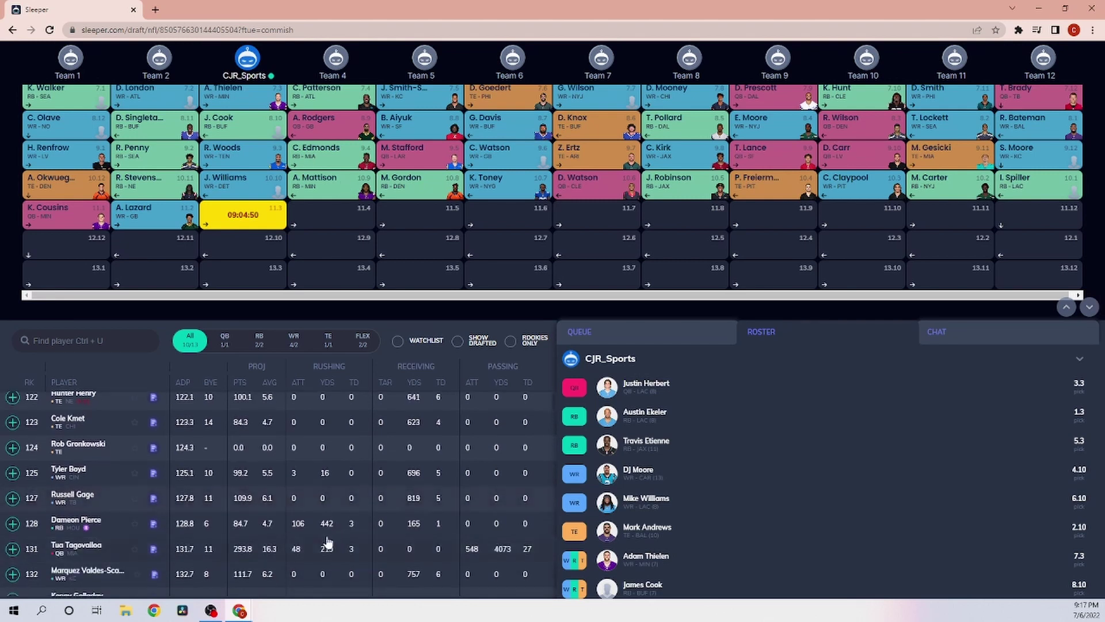
scroll(326, 547, down, 1)
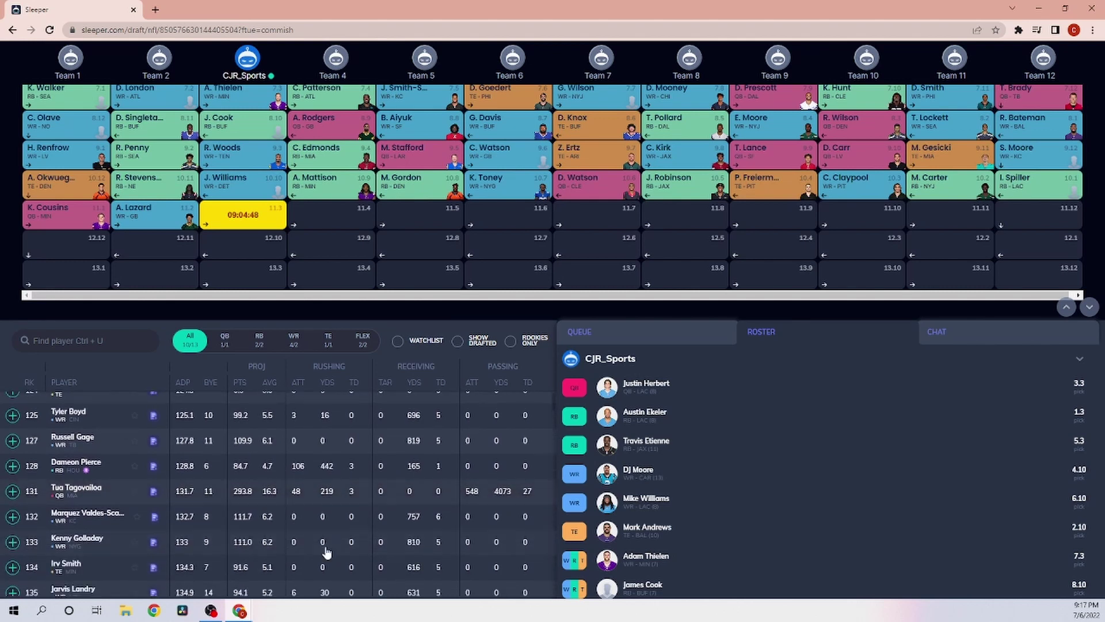
scroll(326, 546, up, 2)
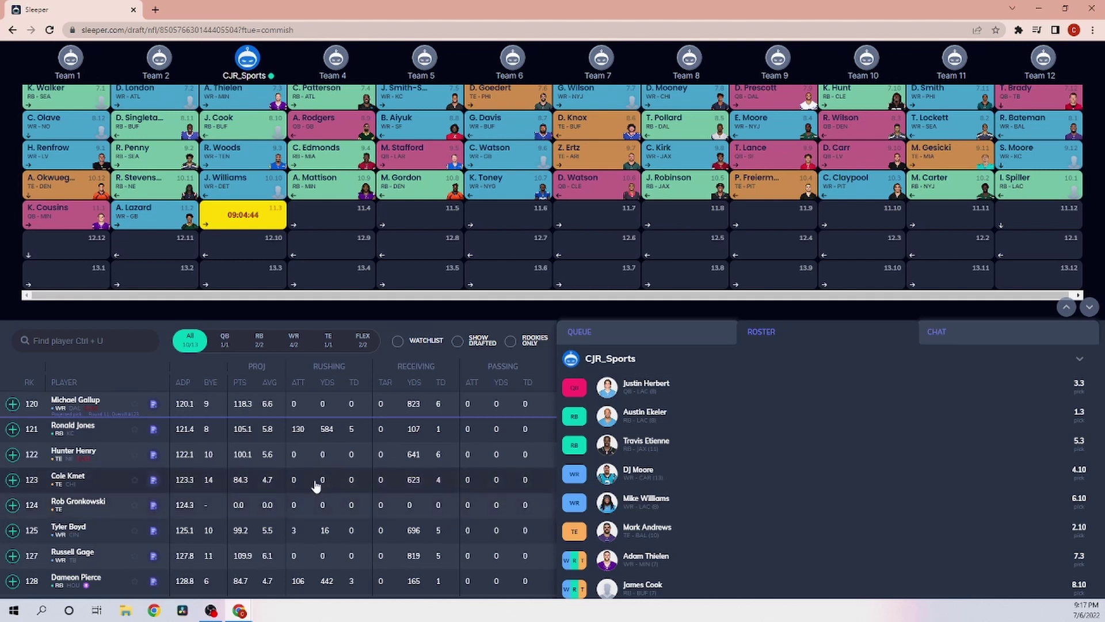
scroll(313, 484, down, 2)
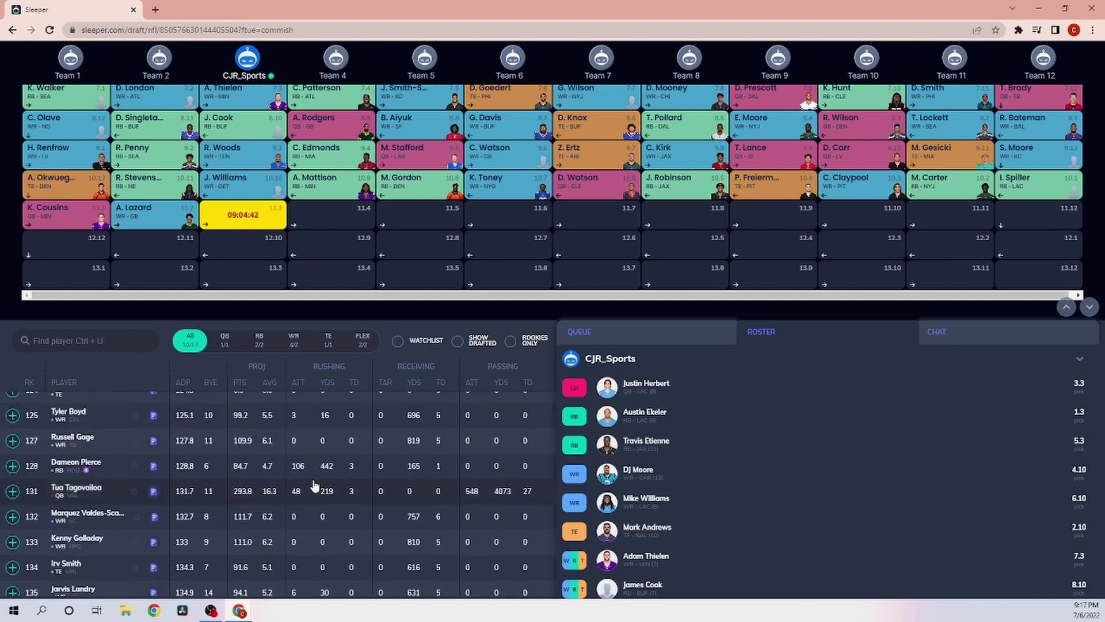
scroll(314, 487, down, 1)
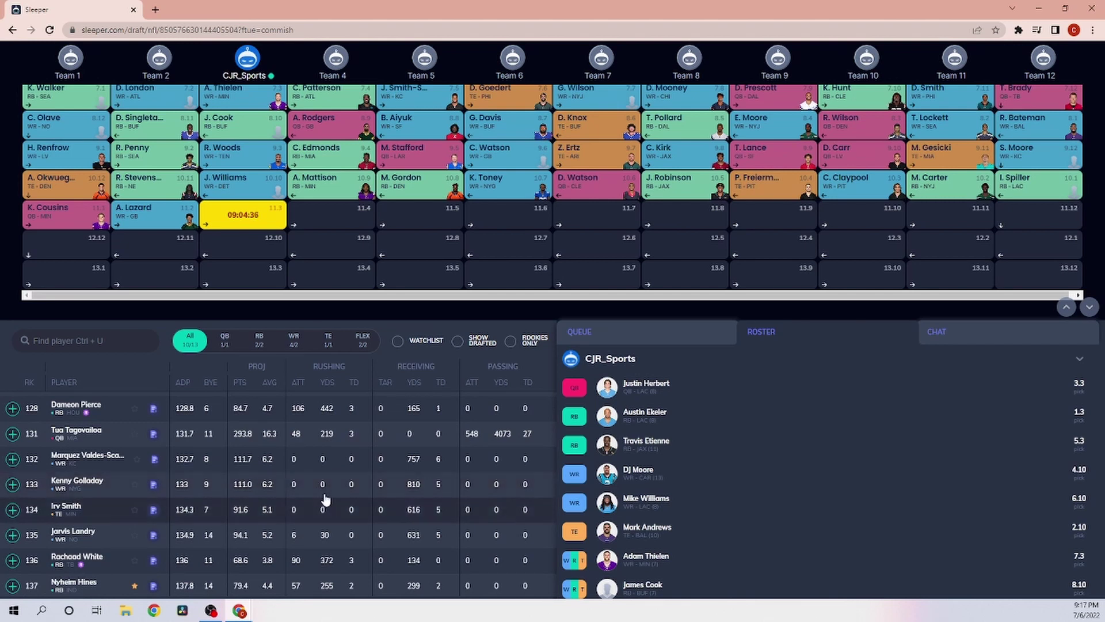
scroll(315, 492, down, 2)
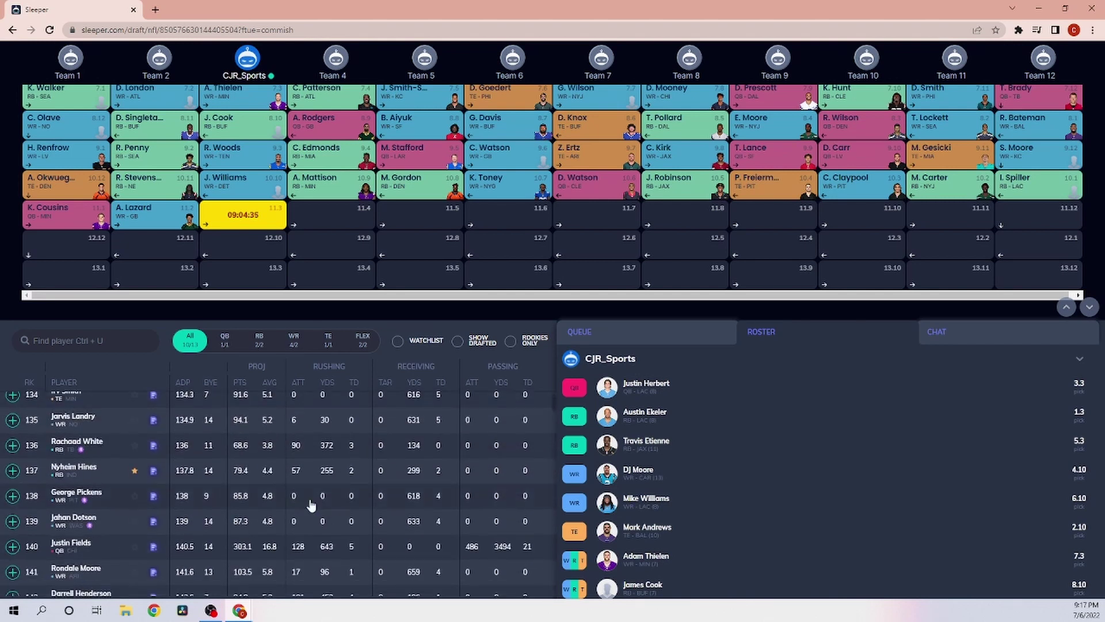
click(12, 471)
Step: Watch the other teams fill round 12 through 12.9 until CJR_Sports is on the clock at 12.10
scroll(812, 498, down, 2)
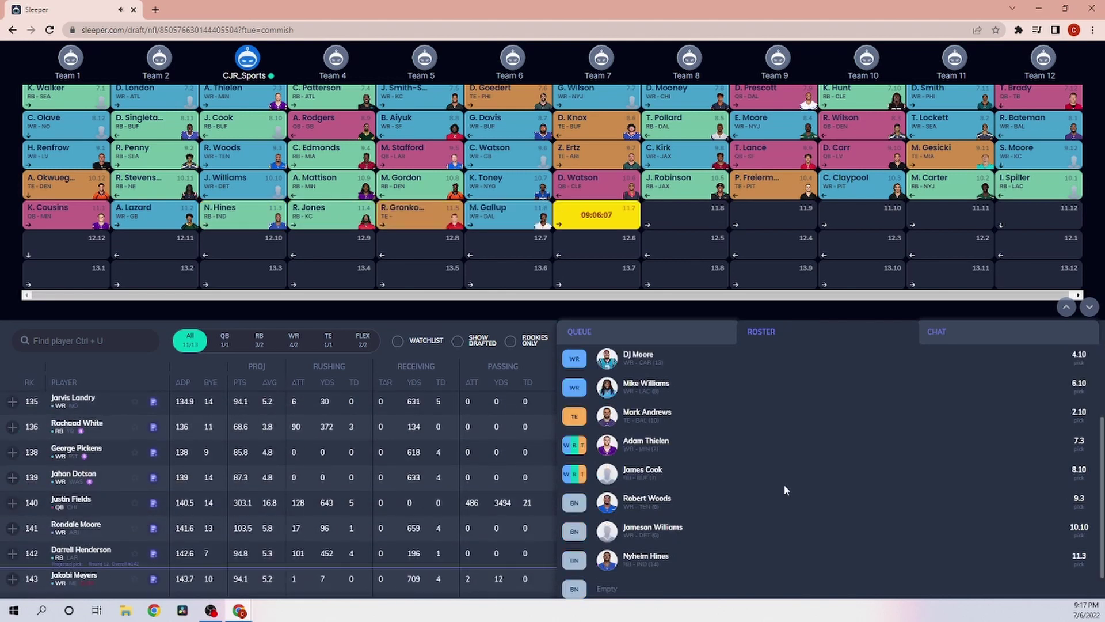
scroll(788, 490, down, 1)
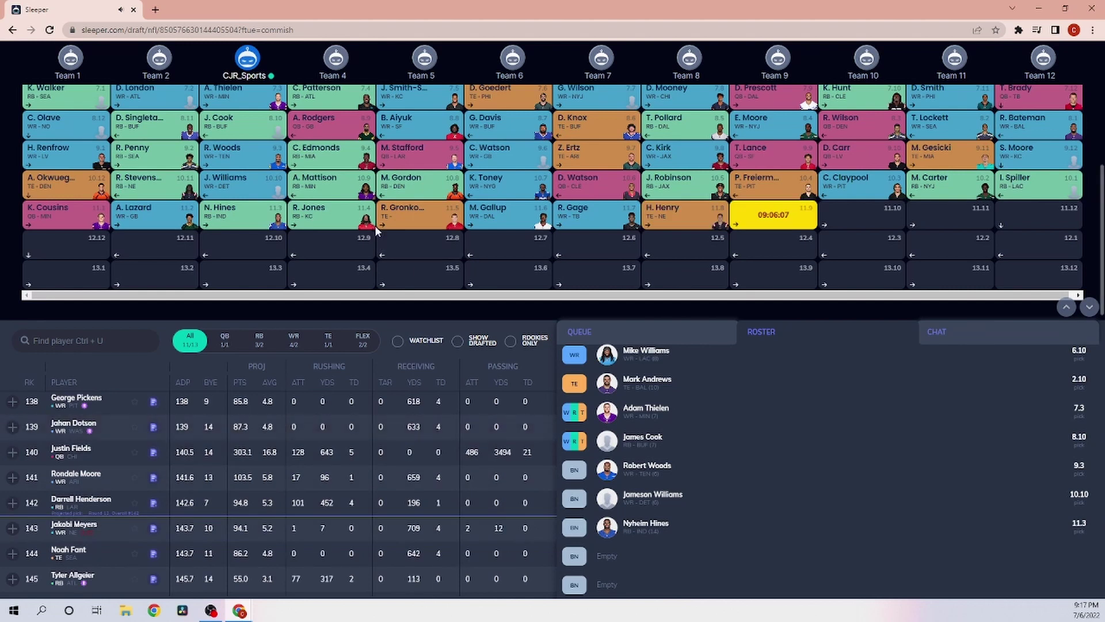
scroll(384, 236, up, 2)
scroll(384, 236, down, 2)
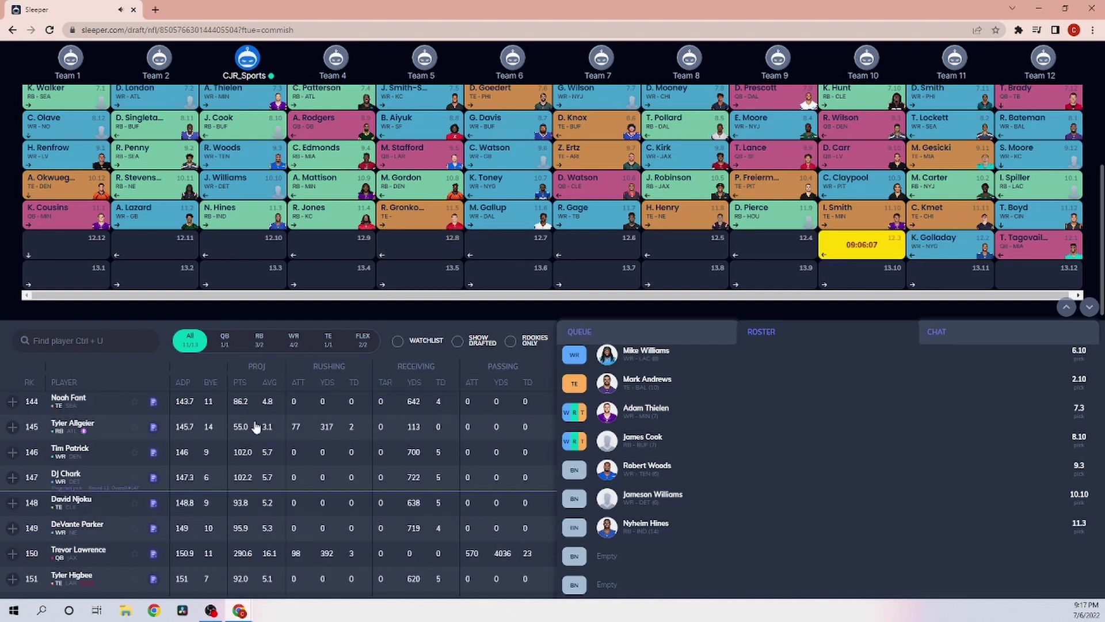
scroll(390, 468, up, 3)
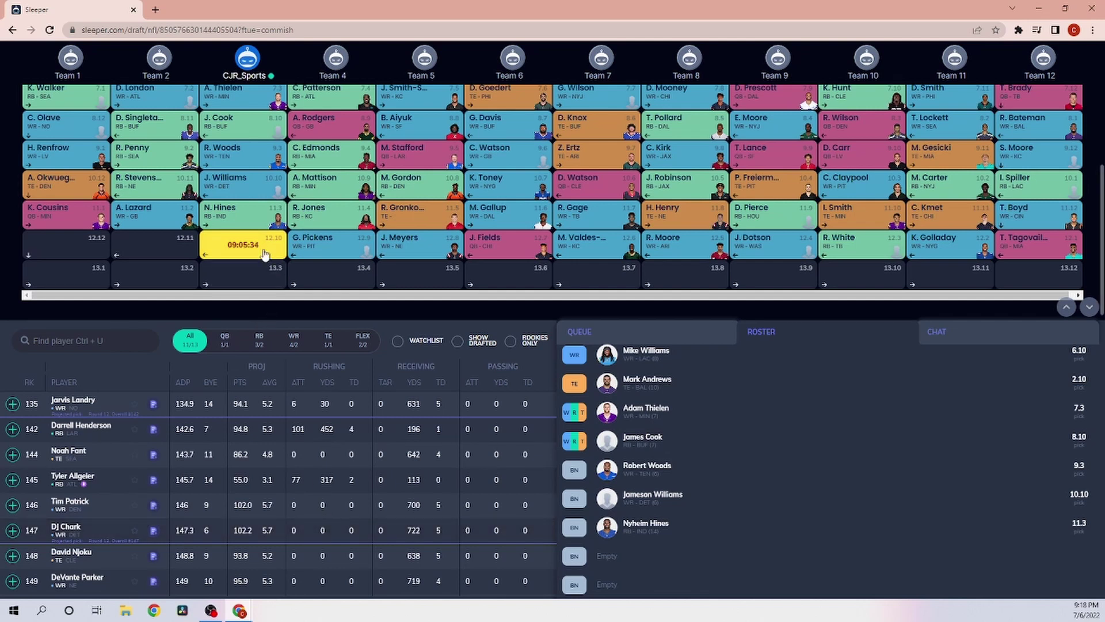
Step: Draft Jarvis Landry with CJR_Sports' pick 12.10
scroll(259, 247, up, 2)
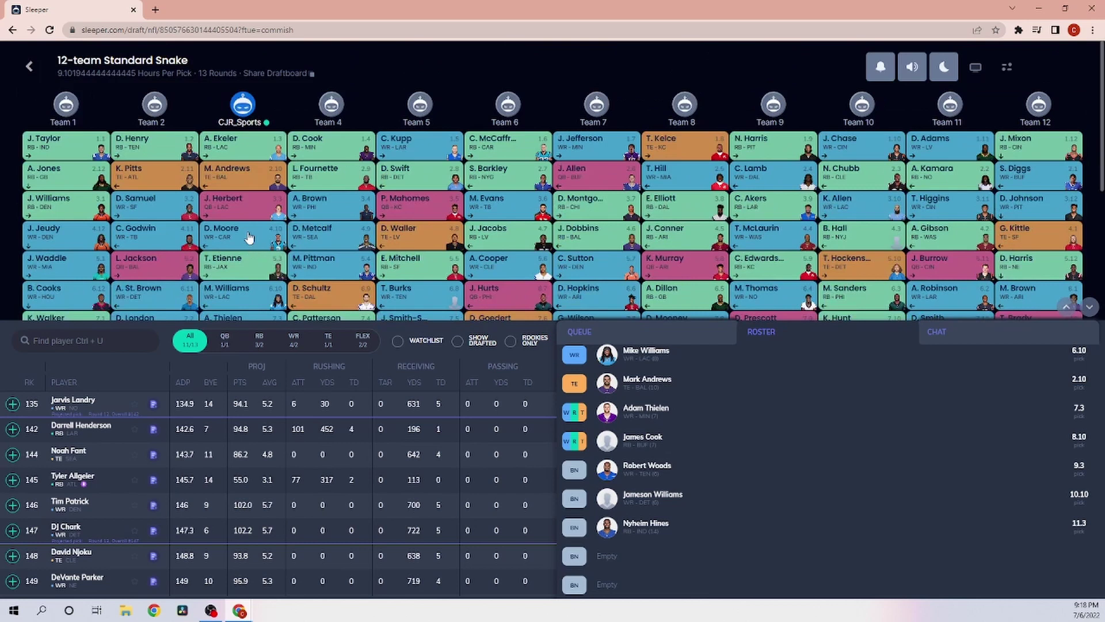
scroll(248, 247, down, 5)
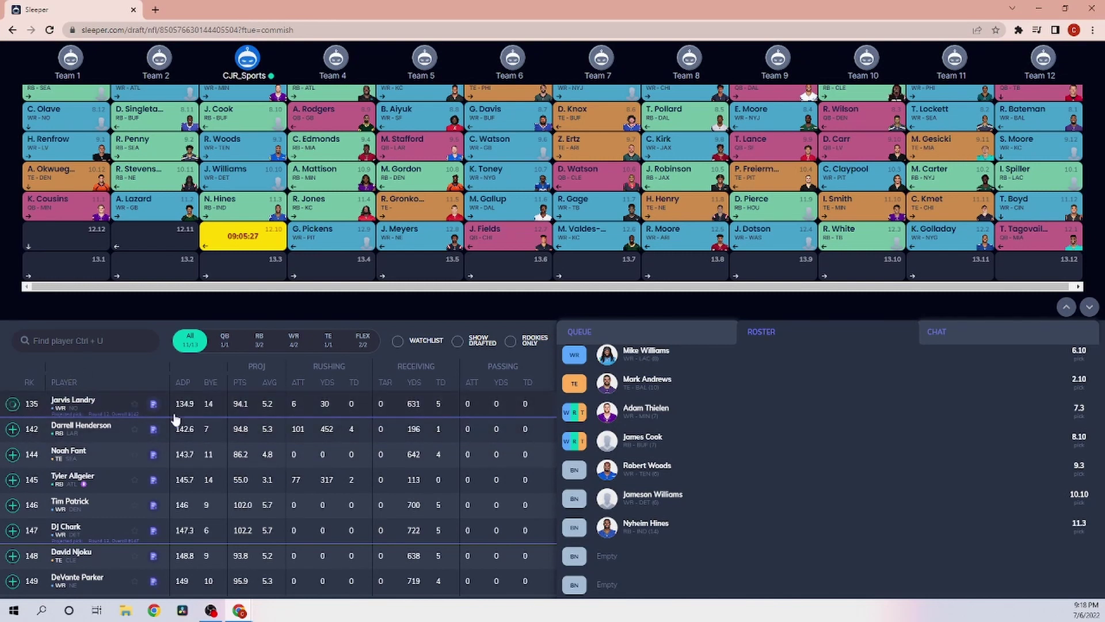
click(12, 404)
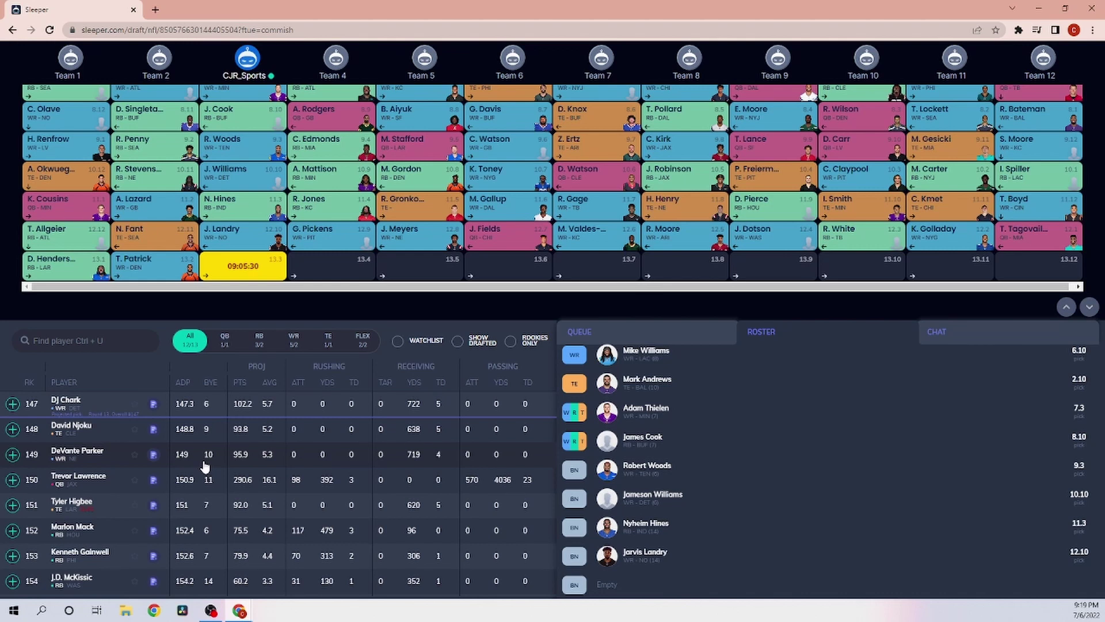
Step: Narrow the list to watchlisted wide receivers and draft Odell Beckham with the final pick, 13.3
click(293, 347)
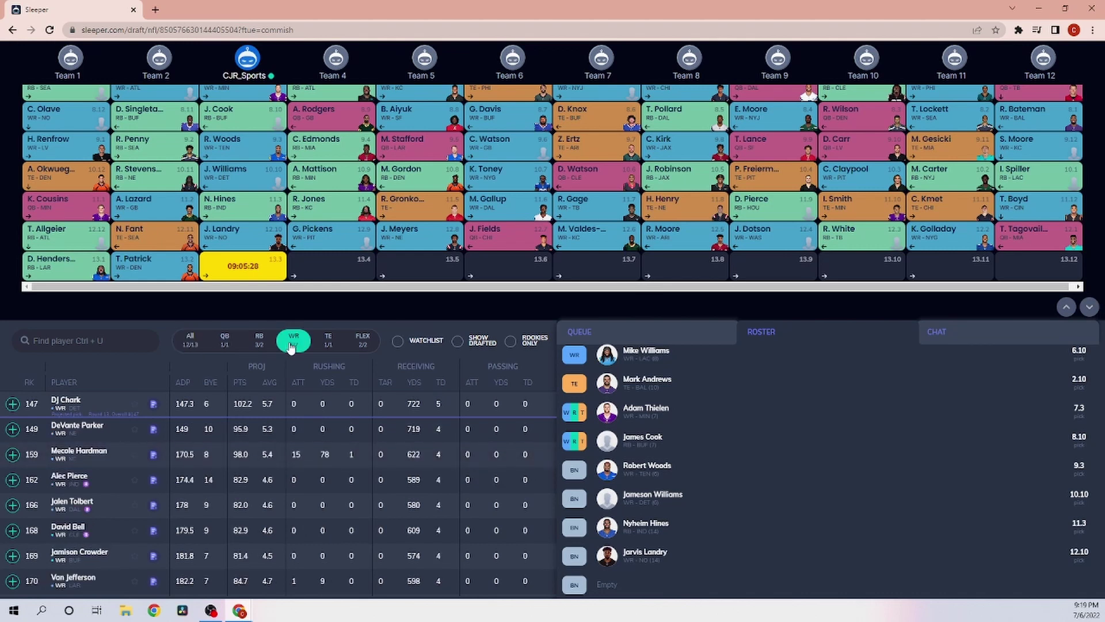
click(423, 345)
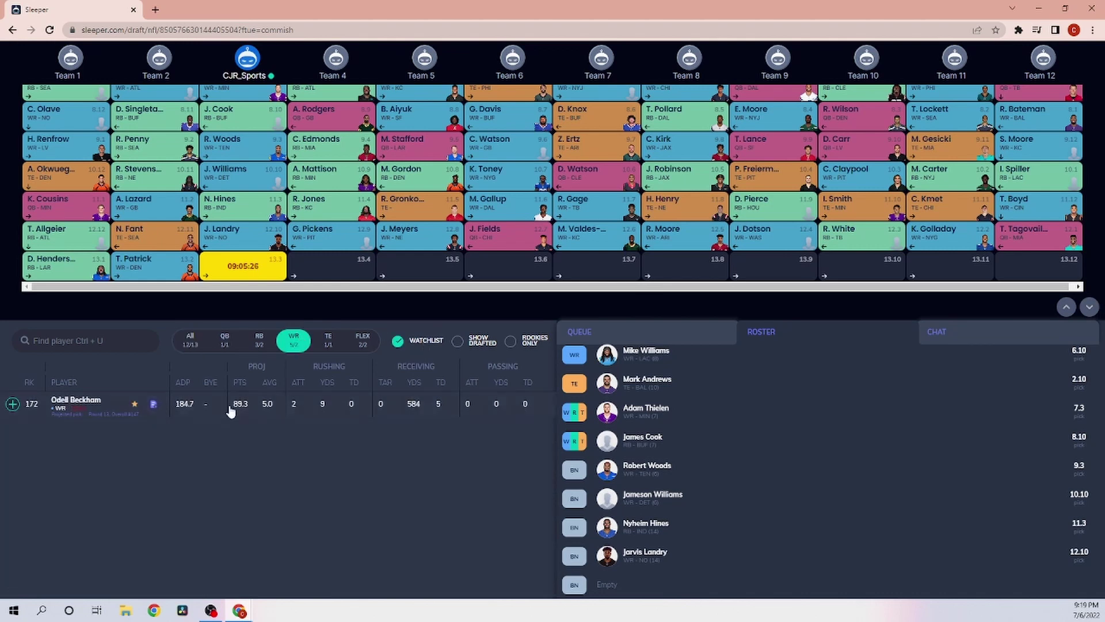
click(12, 404)
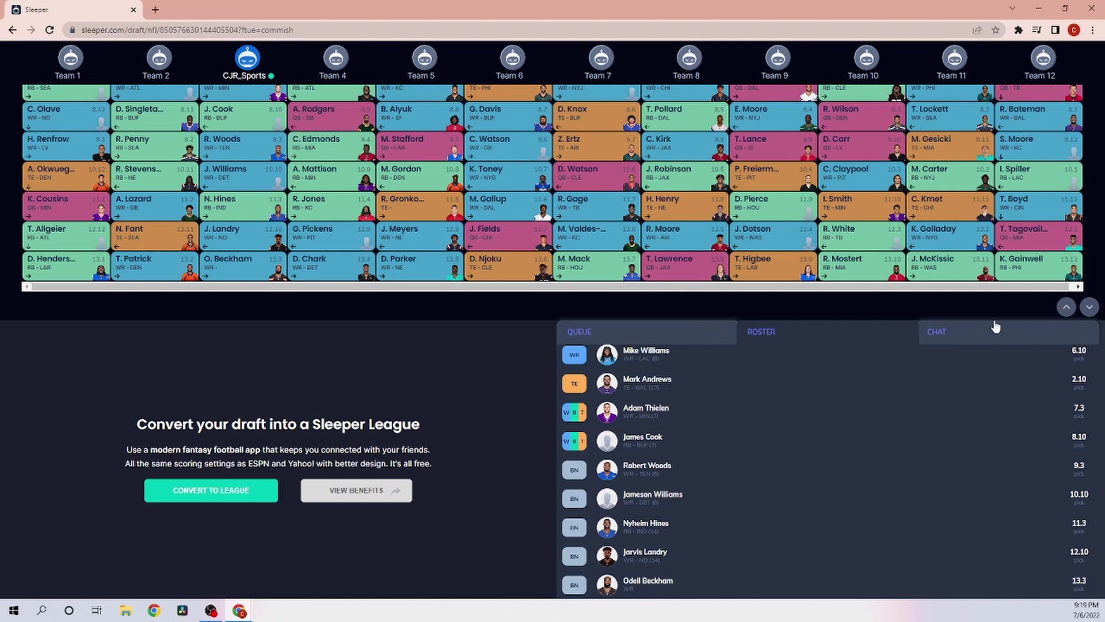
scroll(869, 435, up, 1)
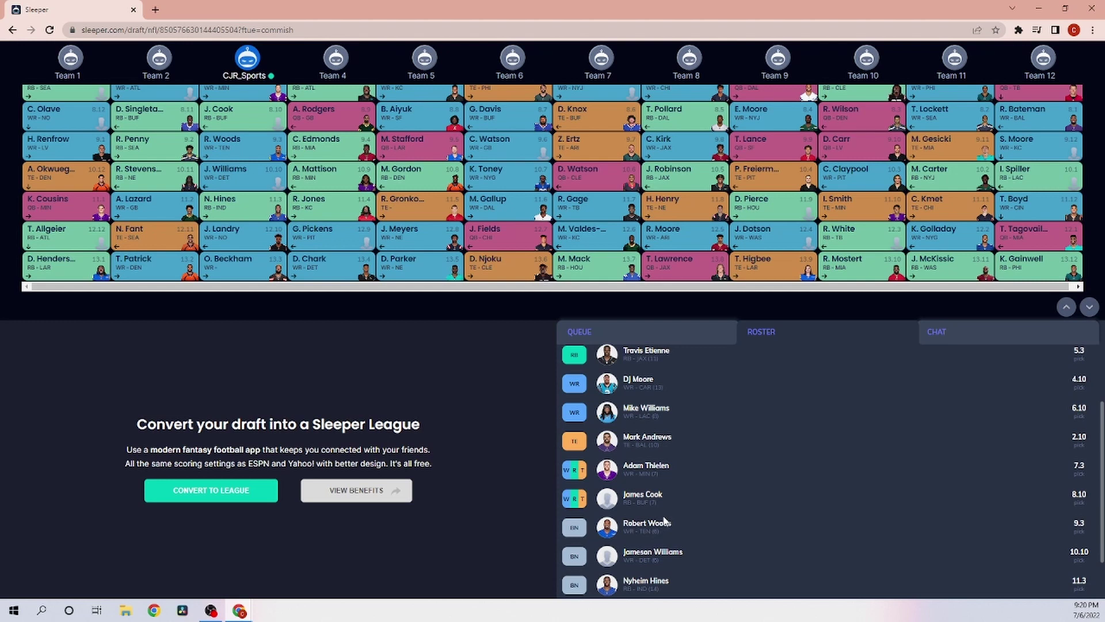
scroll(665, 521, up, 1)
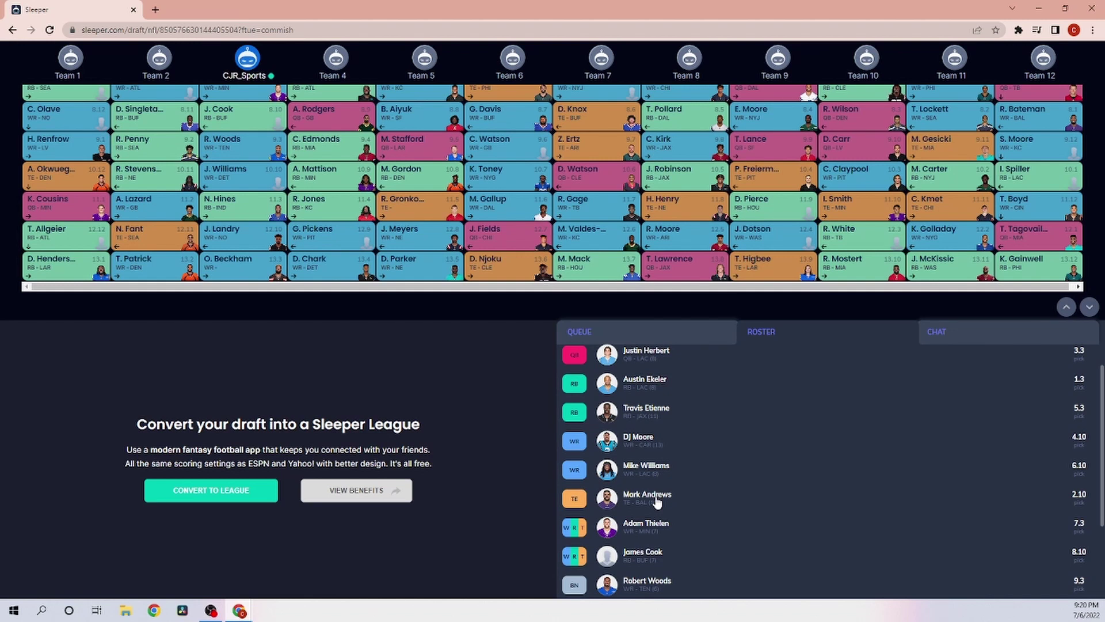
scroll(669, 491, up, 1)
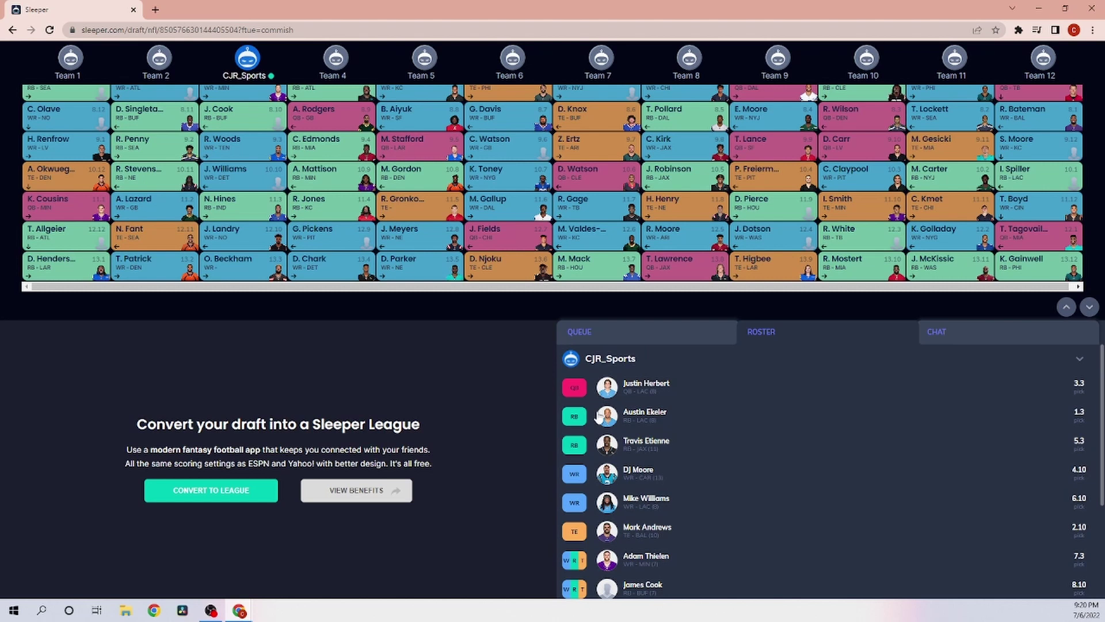
scroll(246, 173, up, 5)
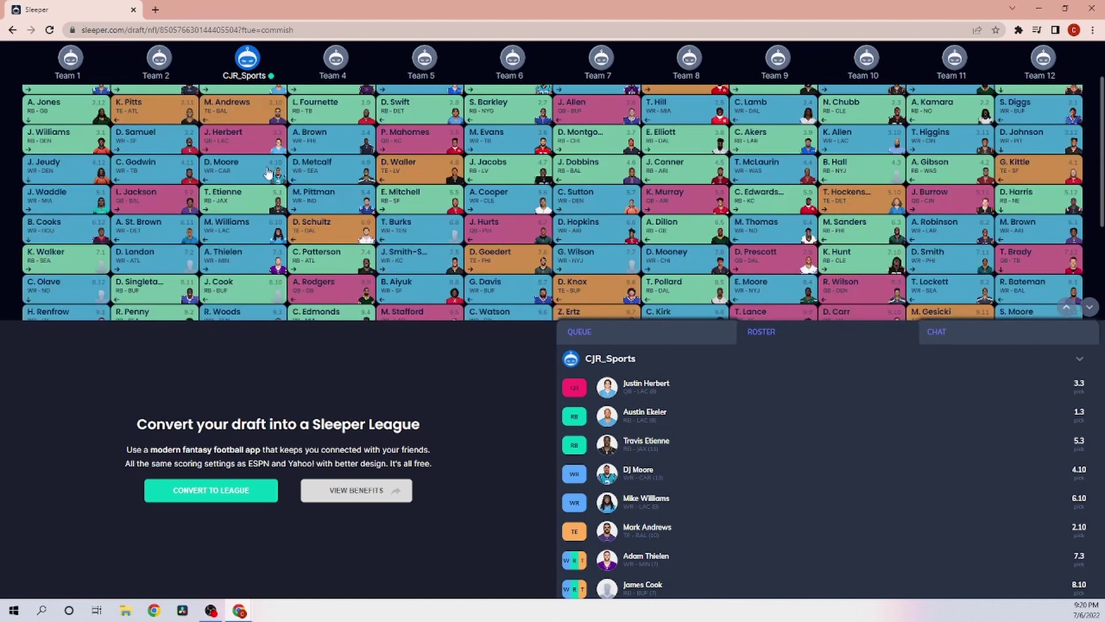
Step: Expand the board to all 13 rounds, view Austin Ekeler's card, and clear the CJR_Sports column highlight
click(1089, 307)
click(236, 141)
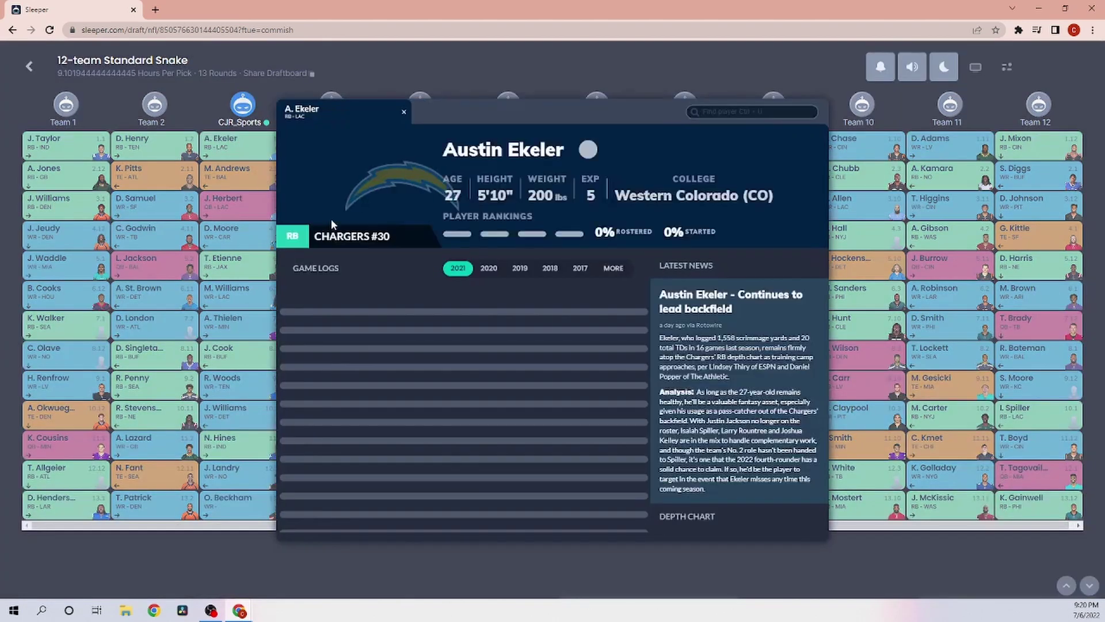
click(813, 82)
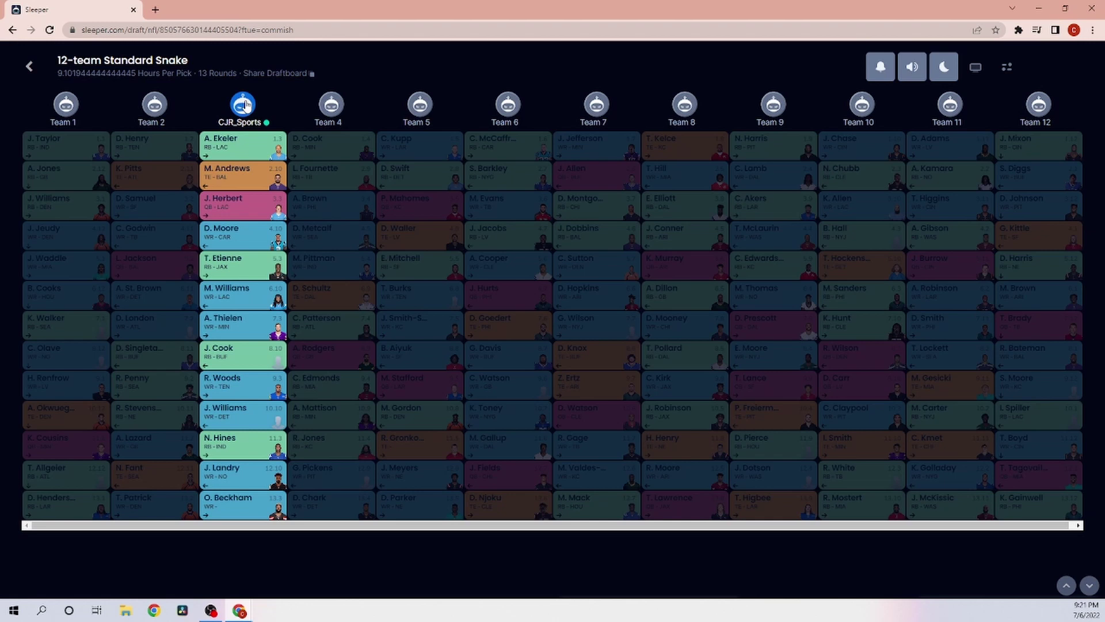
click(245, 105)
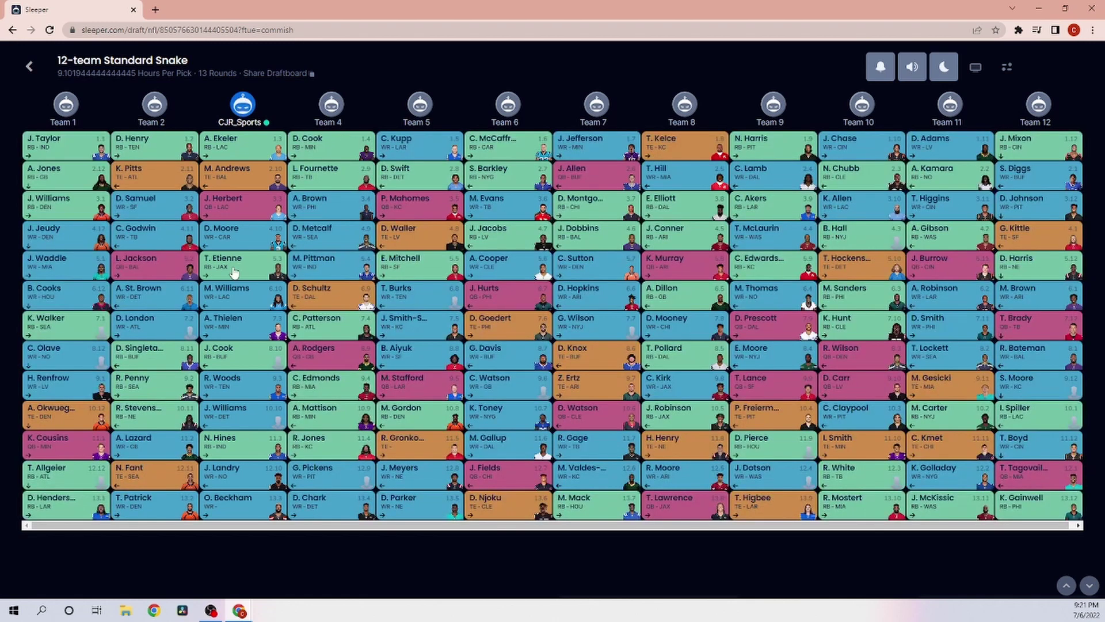